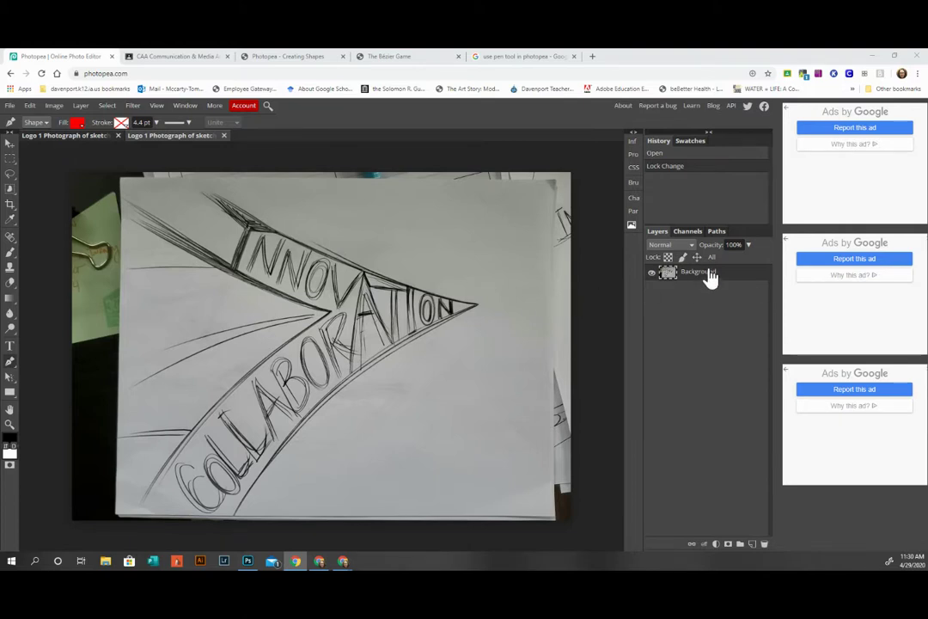
- Lower the Background sketch layer's opacity to about 53% using the Opacity slider
click(748, 247)
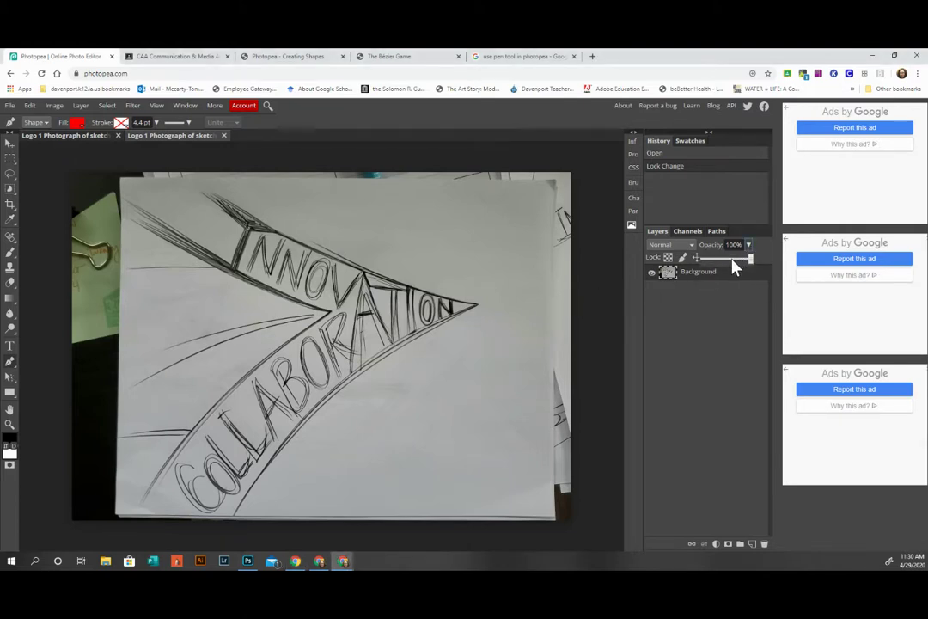
click(733, 260)
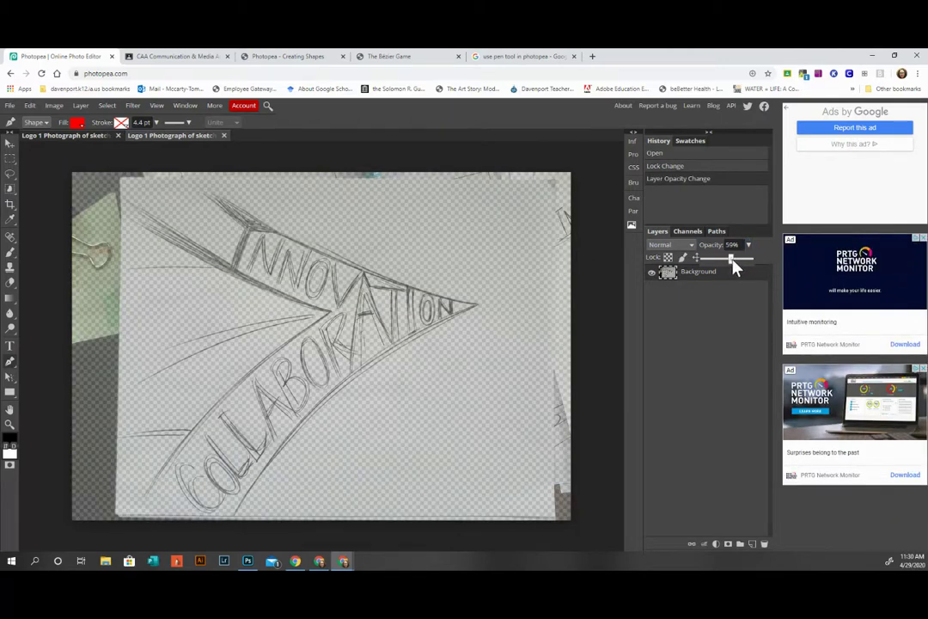
drag(733, 262, 728, 260)
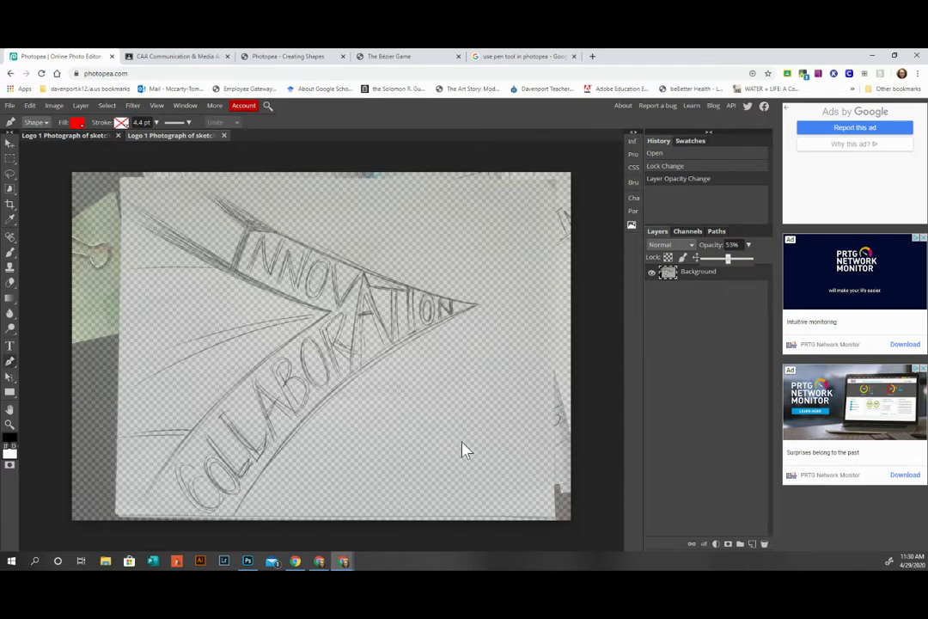
- Lock the faded Background sketch layer against edits
click(669, 258)
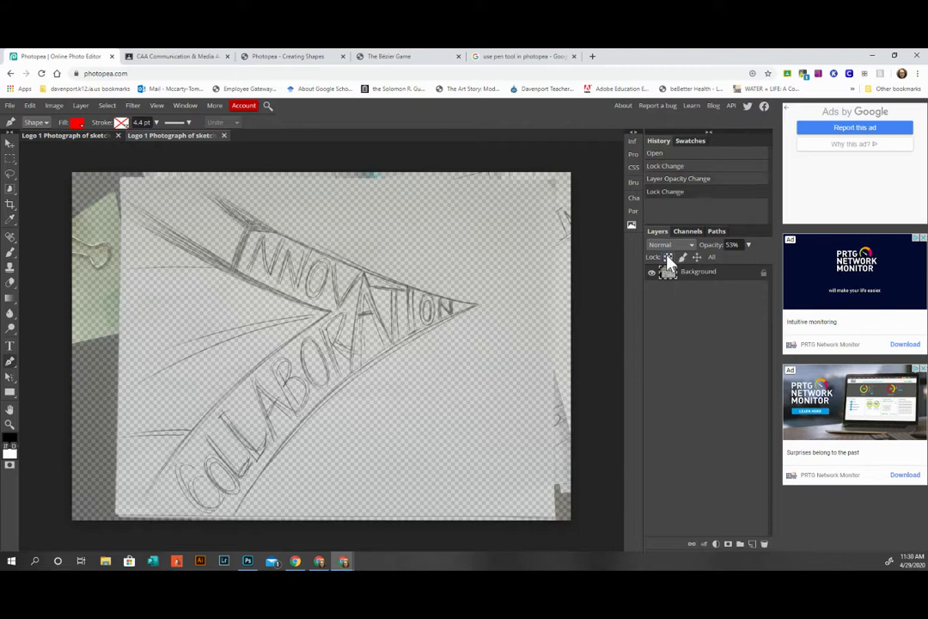
- Add a new blank Layer 1 above the sketch
click(753, 545)
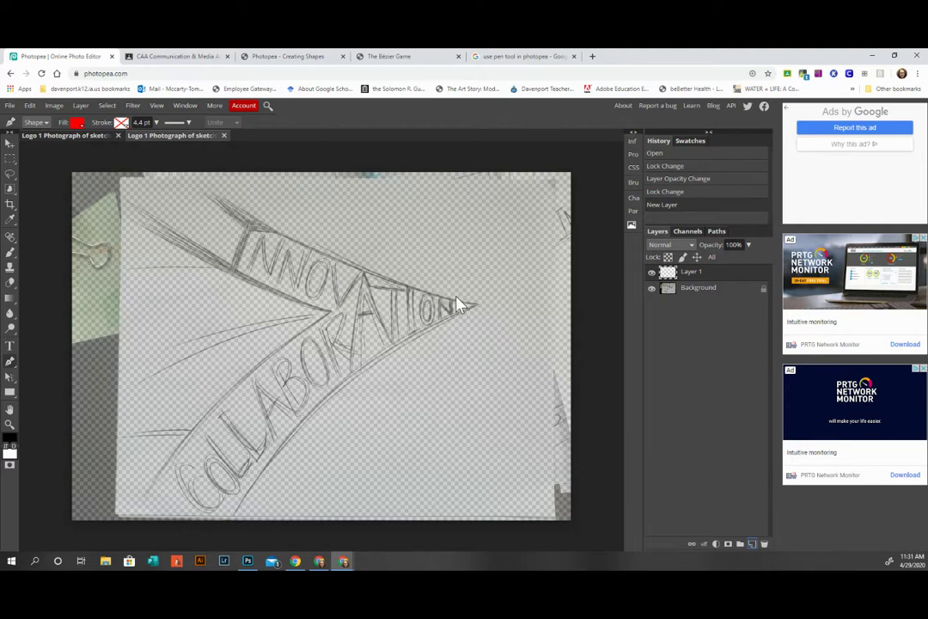
- Switch to the Pen tool in shape mode and bring up its Fill options
click(11, 364)
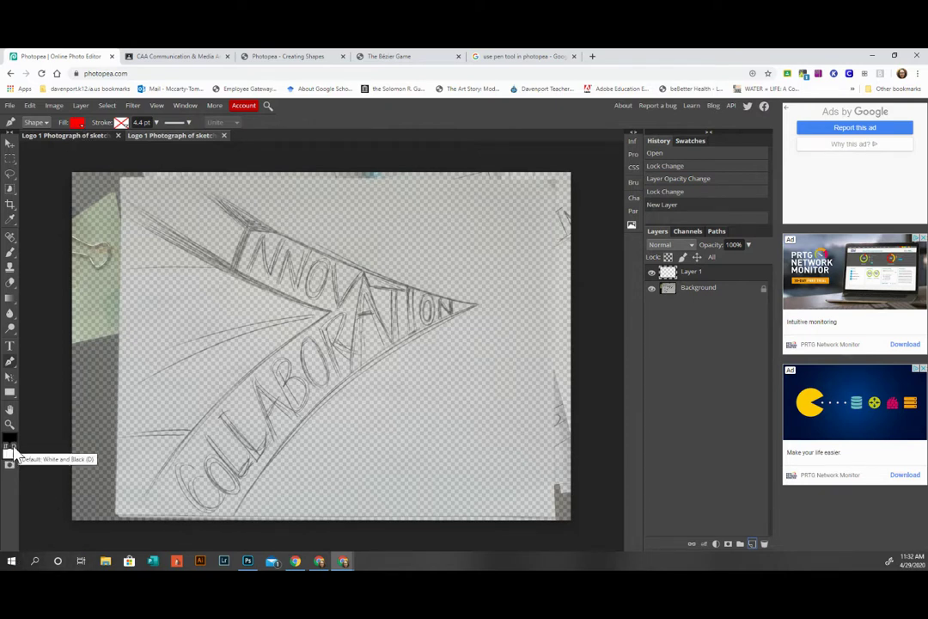
click(77, 125)
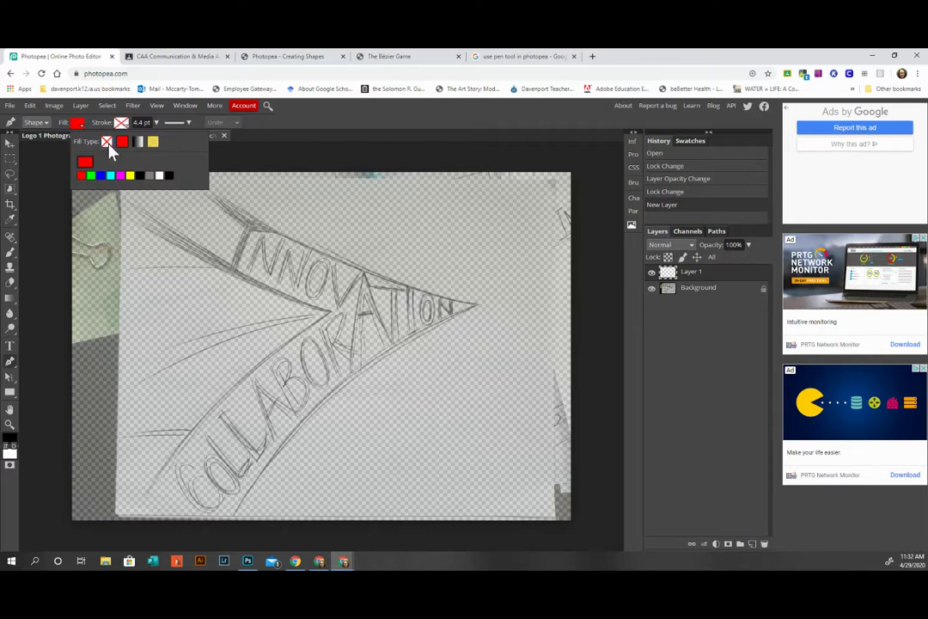
- Set new pen shapes to no fill with a solid black stroke
click(108, 144)
click(121, 123)
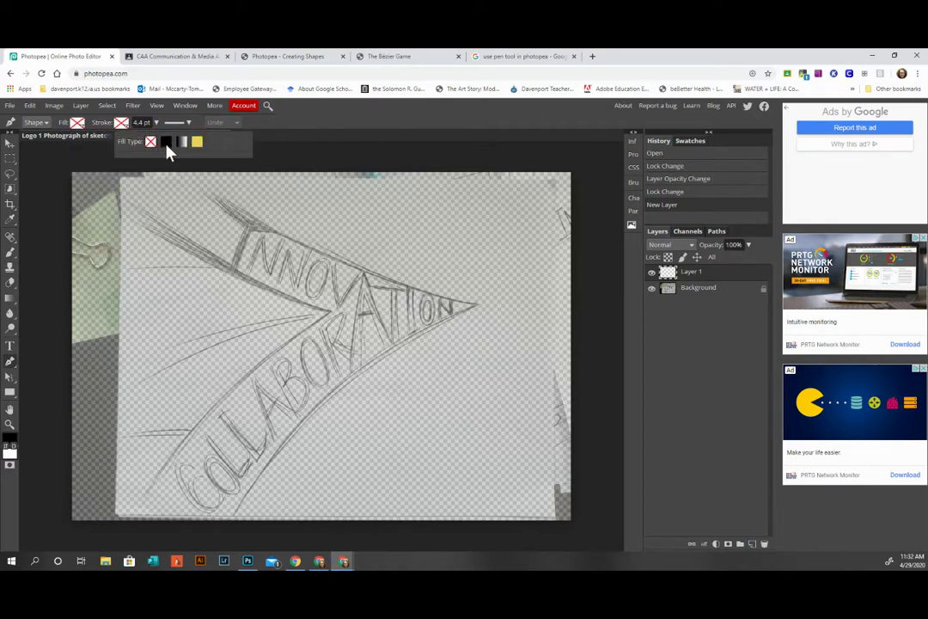
click(168, 146)
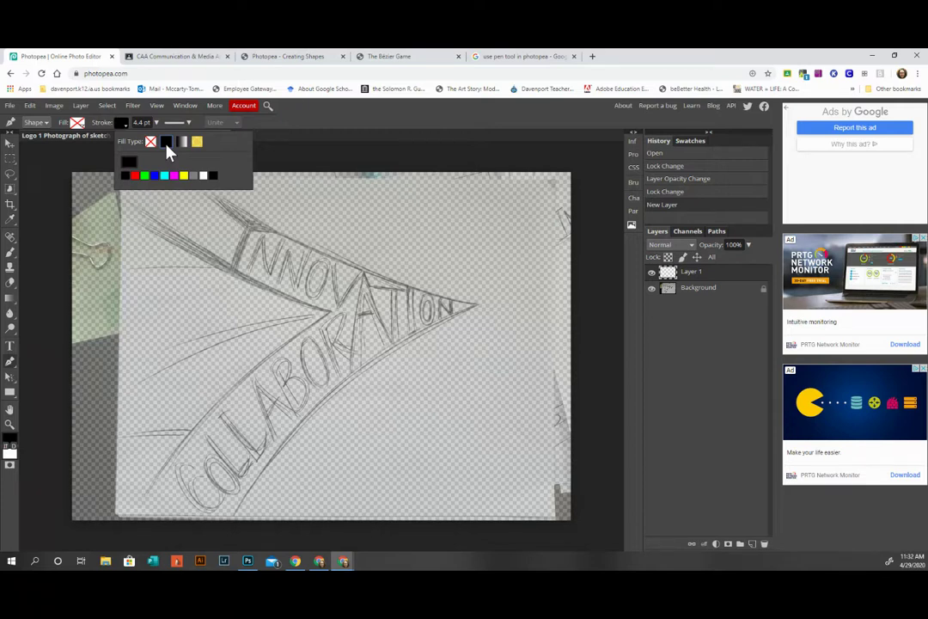
click(296, 129)
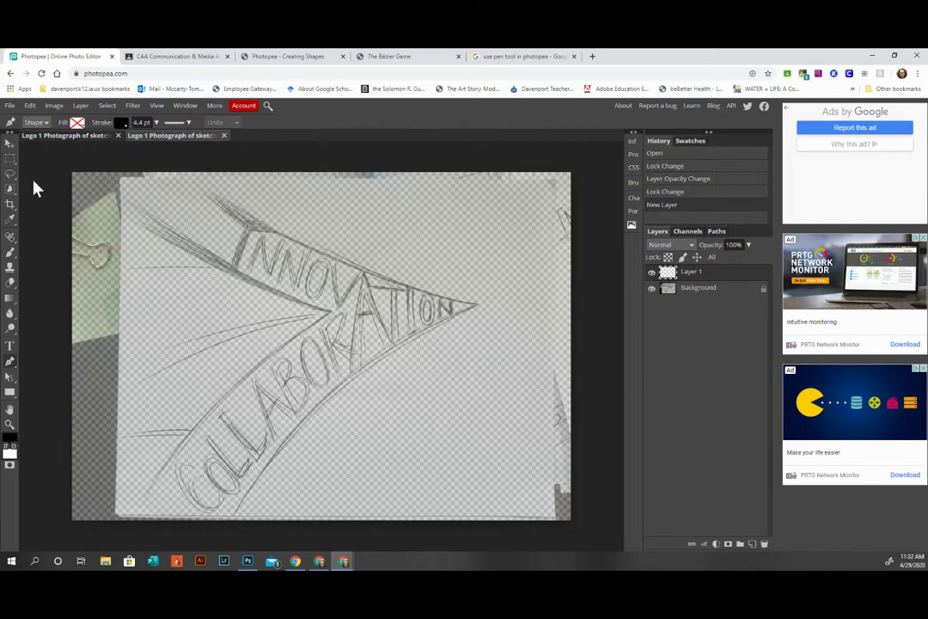
- Place the first pen anchor at the banner's top-left end, undoing two trial points
click(10, 364)
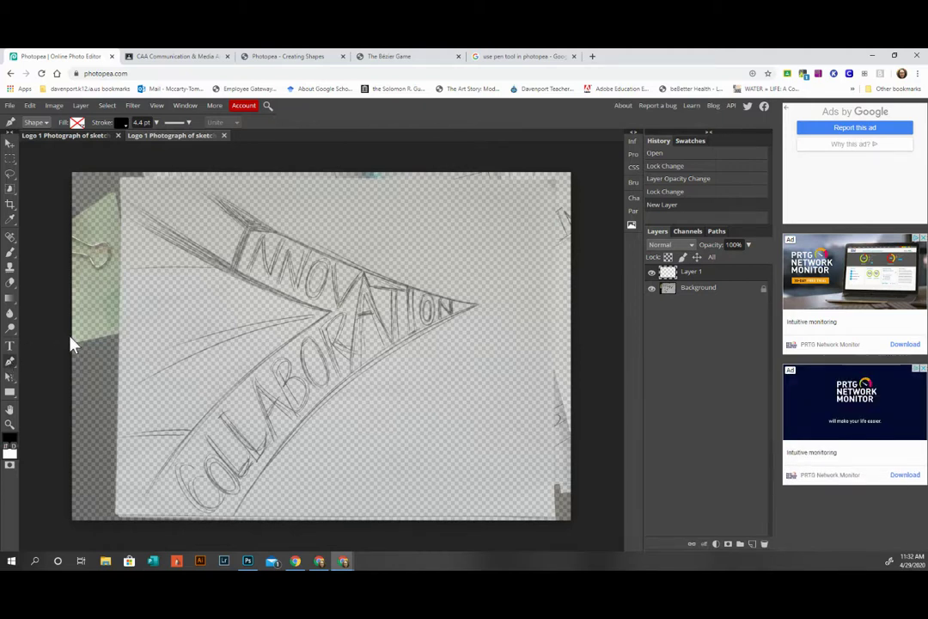
click(209, 194)
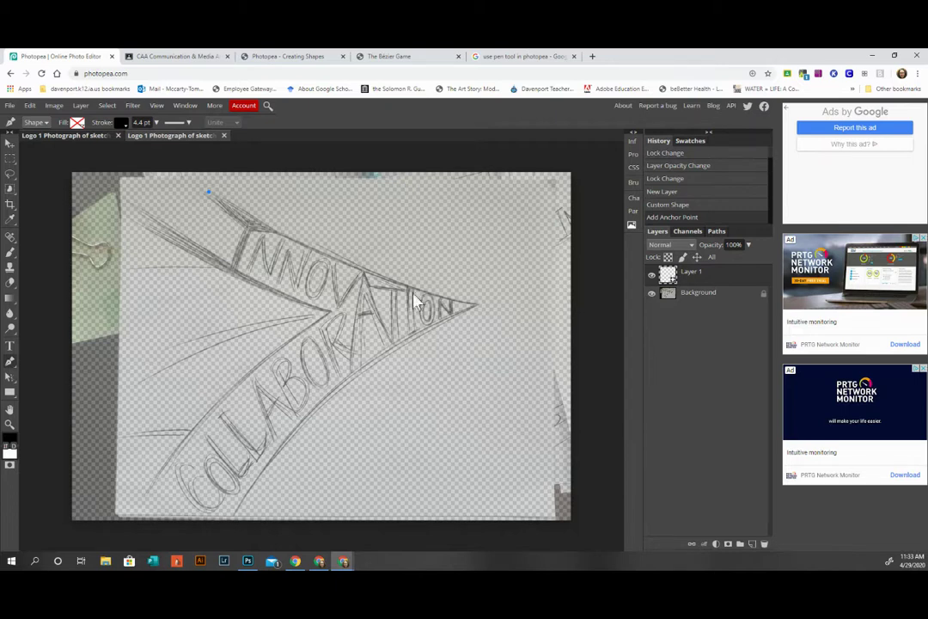
click(479, 306)
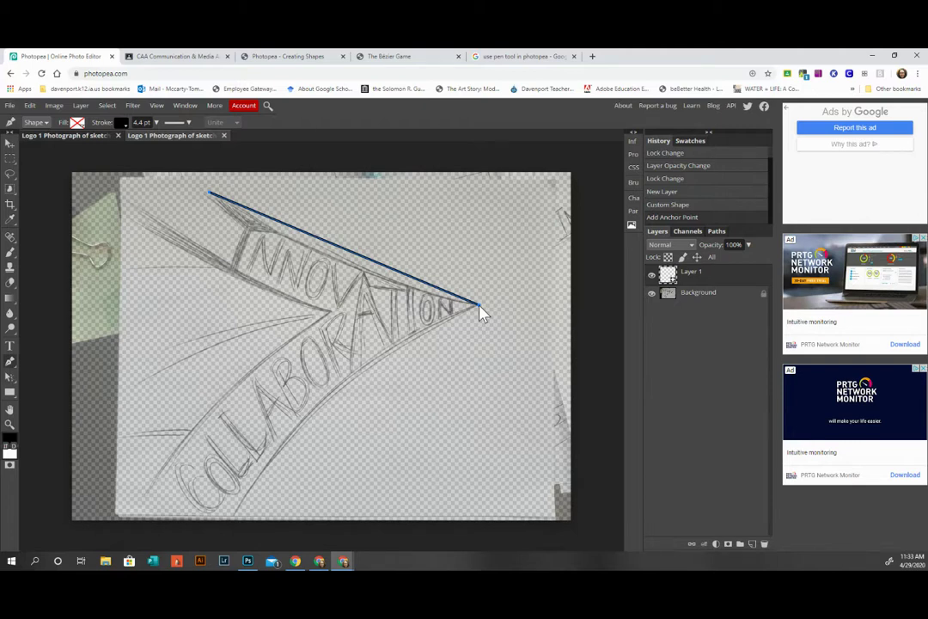
click(480, 307)
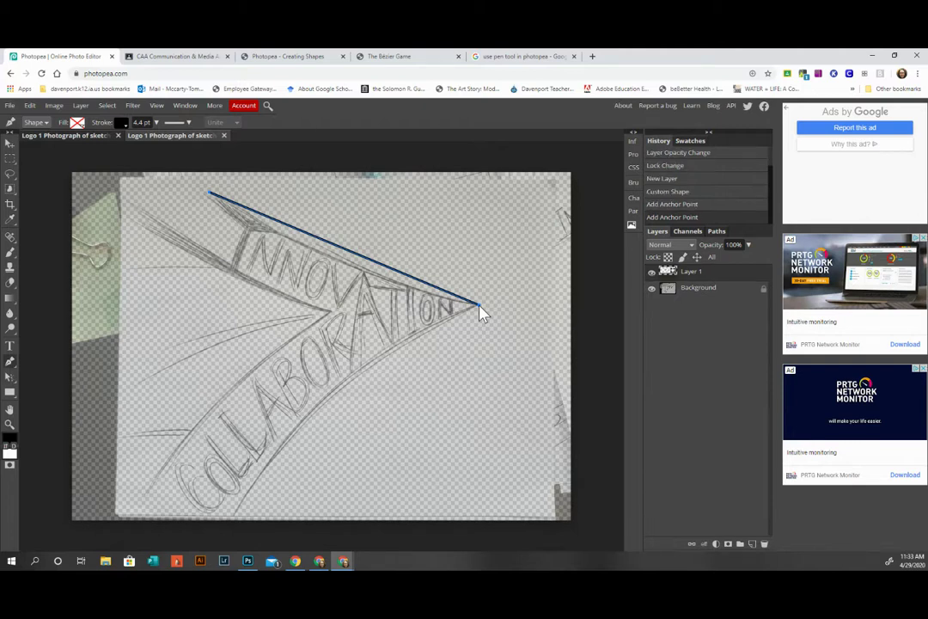
click(387, 357)
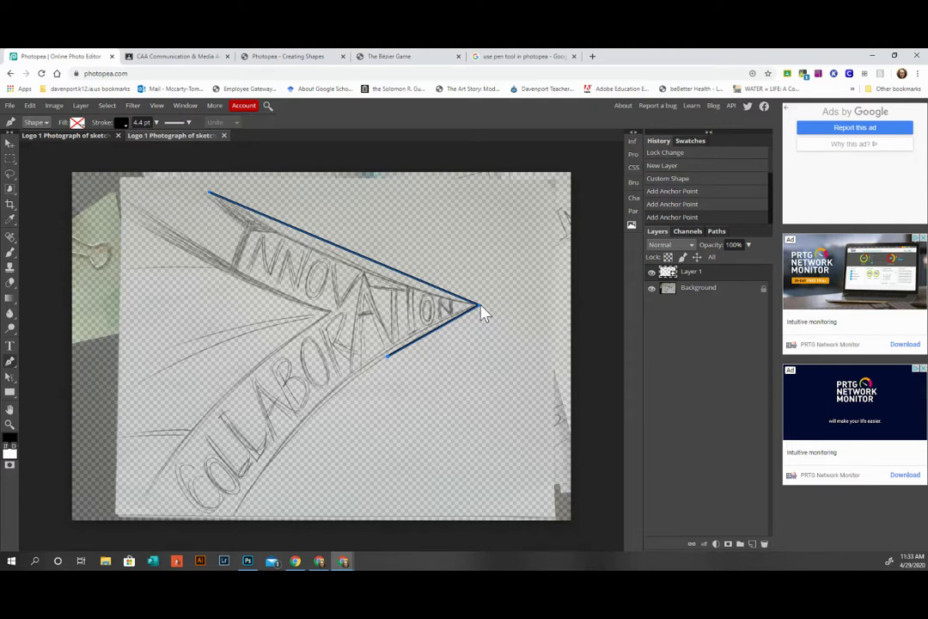
key(ctrl+z)
key(ctrl+z)
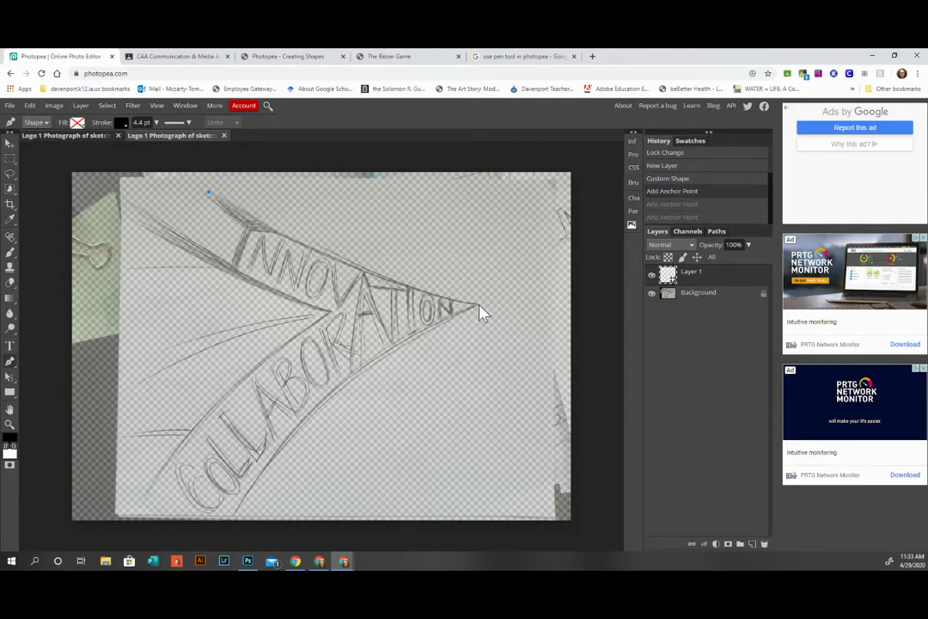
- Curve the top edge from the start anchor to the arrow tip, undoing a trial lower segment
click(252, 189)
key(ctrl+z)
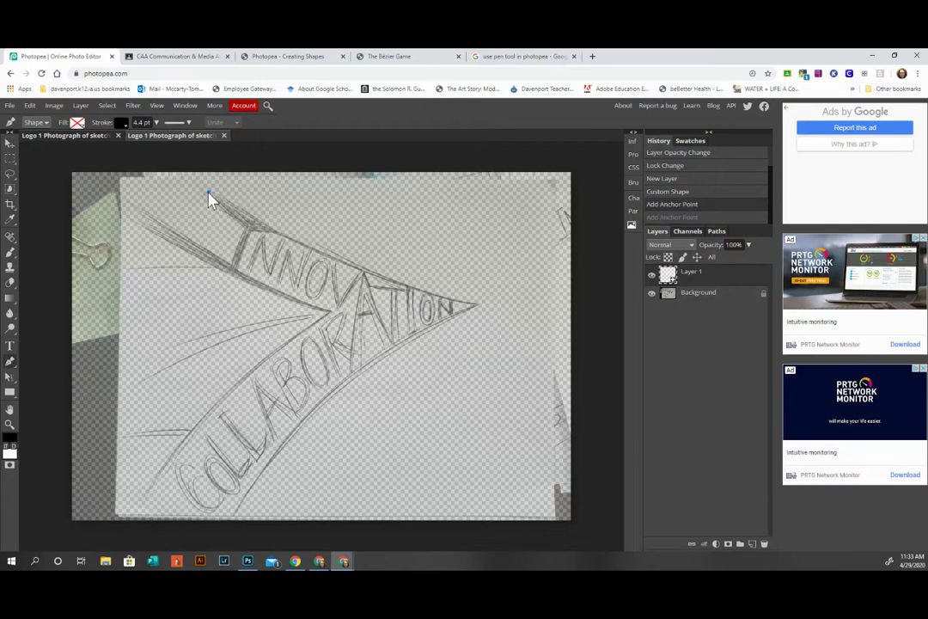
click(478, 304)
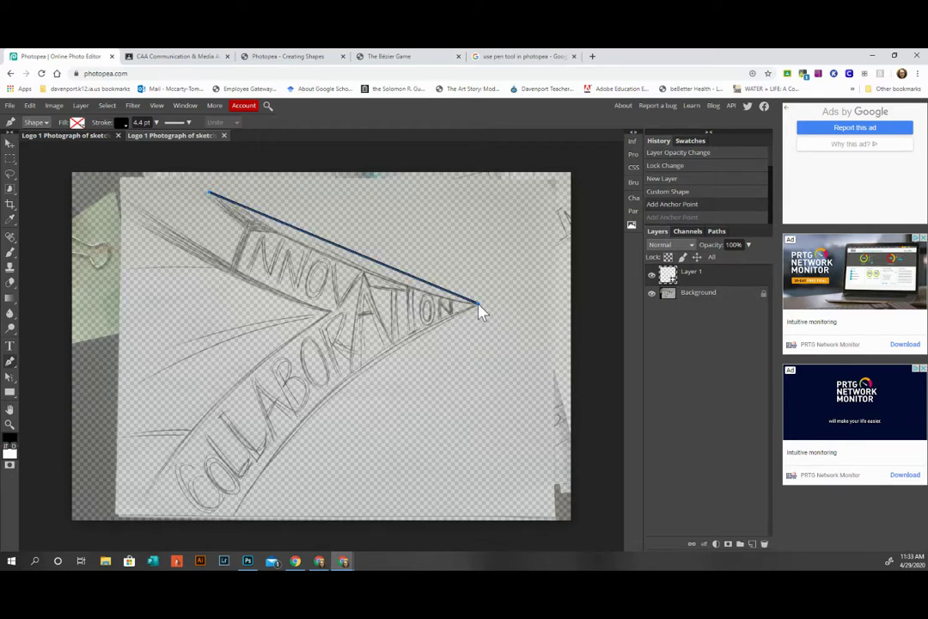
drag(479, 305, 576, 316)
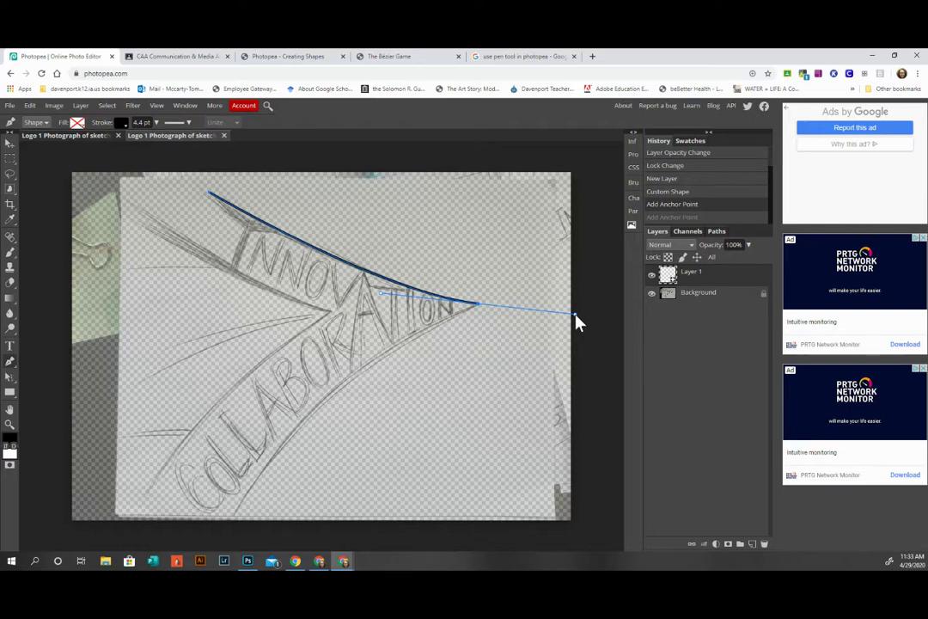
drag(577, 322, 576, 321)
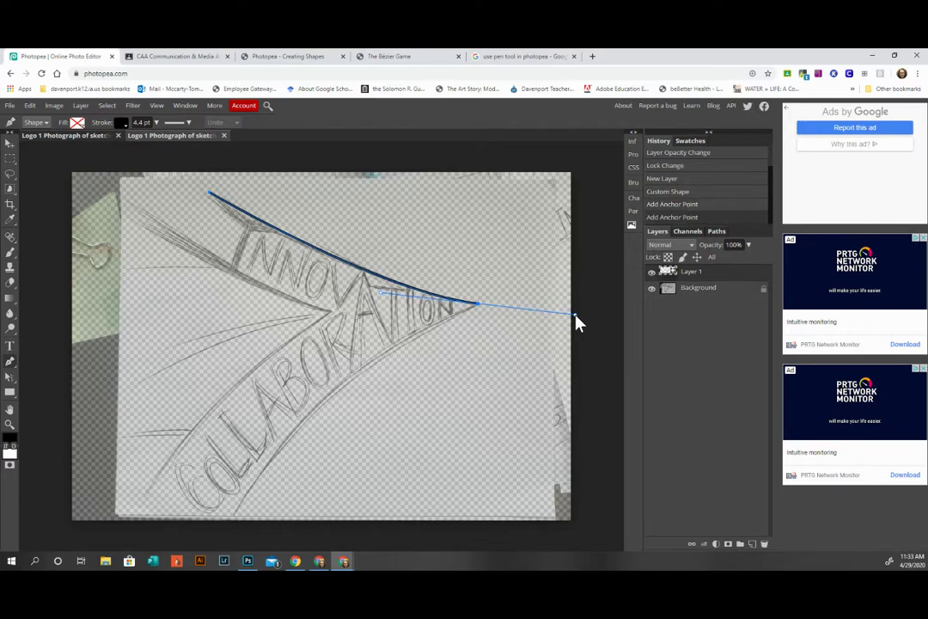
click(235, 518)
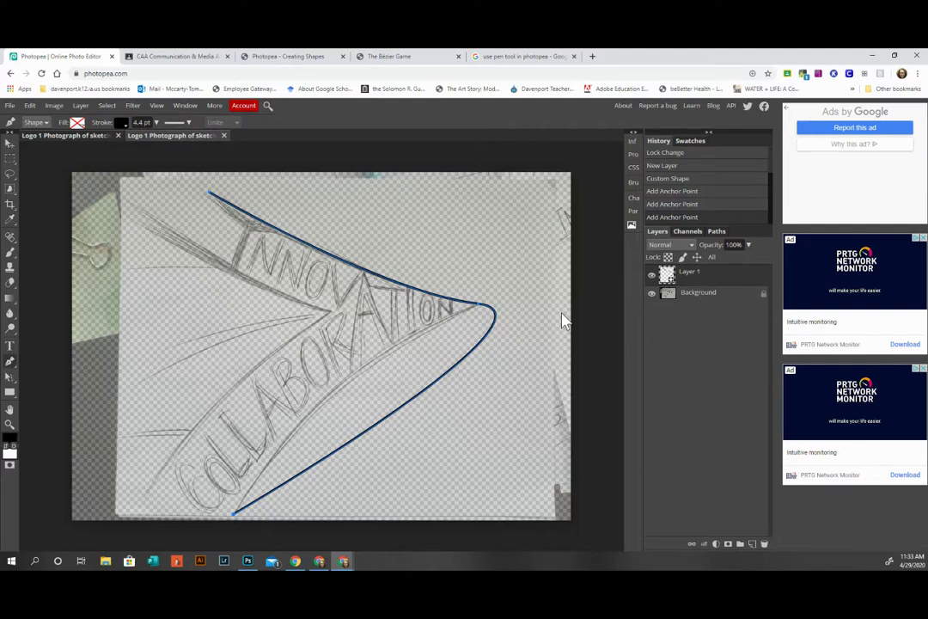
key(ctrl+z)
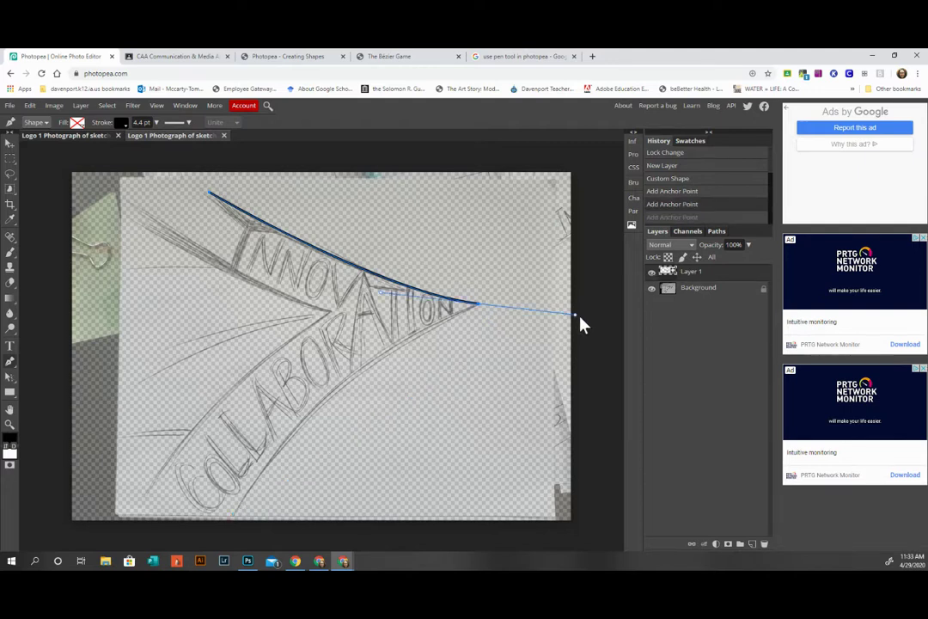
- Make the arrow tip a sharp corner and curve the lower edge to a new bottom anchor
click(478, 306)
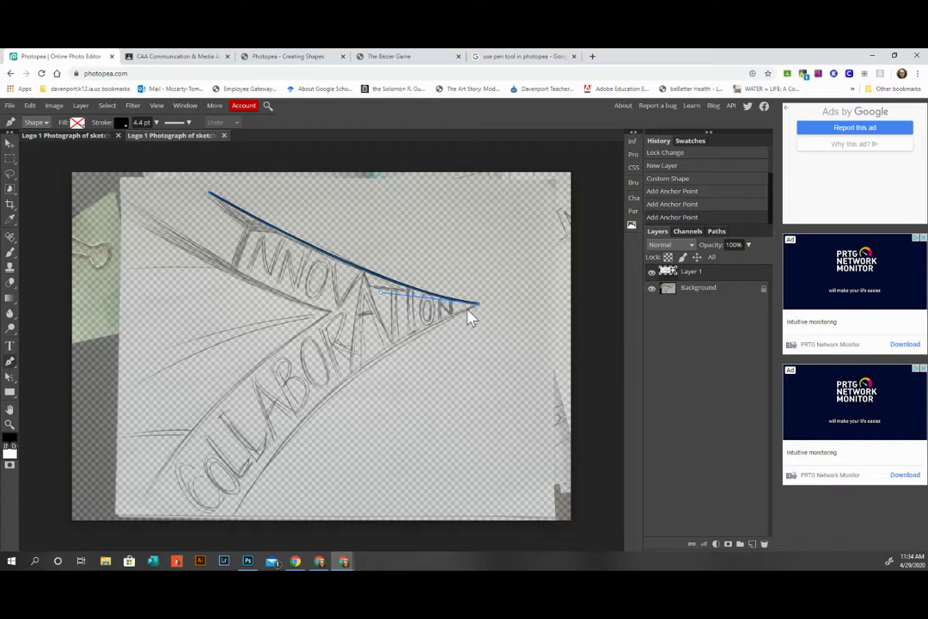
click(234, 514)
mouse_move(245, 527)
mouse_down()
mouse_move(236, 531)
mouse_move(233, 559)
mouse_move(248, 593)
mouse_move(254, 550)
mouse_move(258, 595)
mouse_move(266, 552)
mouse_move(260, 563)
mouse_move(239, 560)
mouse_move(238, 528)
mouse_move(239, 546)
mouse_up()
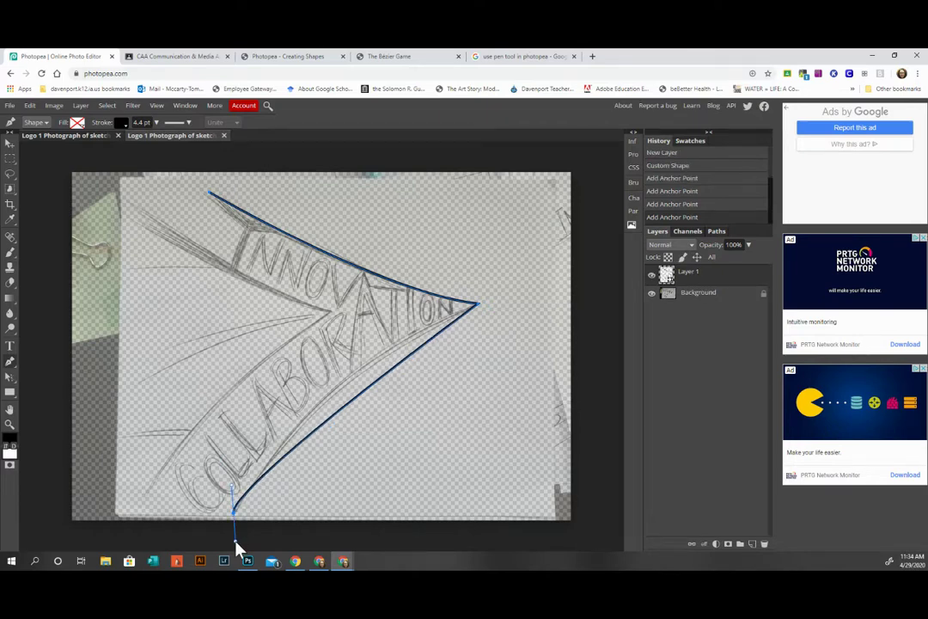
key(ctrl+minus)
key(ctrl+minus)
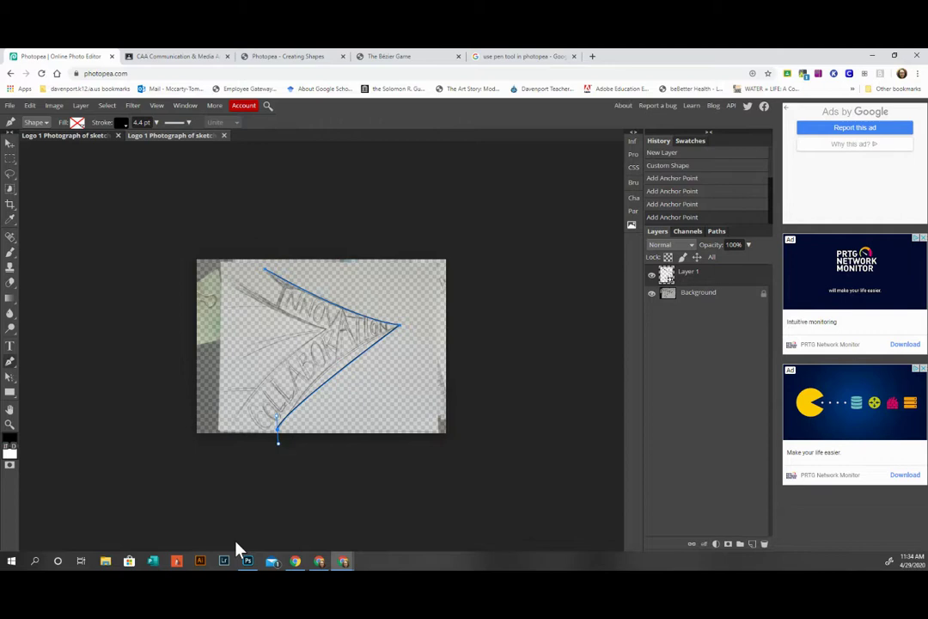
- Redo the lower end with a curved anchor and a corner at the banner's bottom-left
key(ctrl+z)
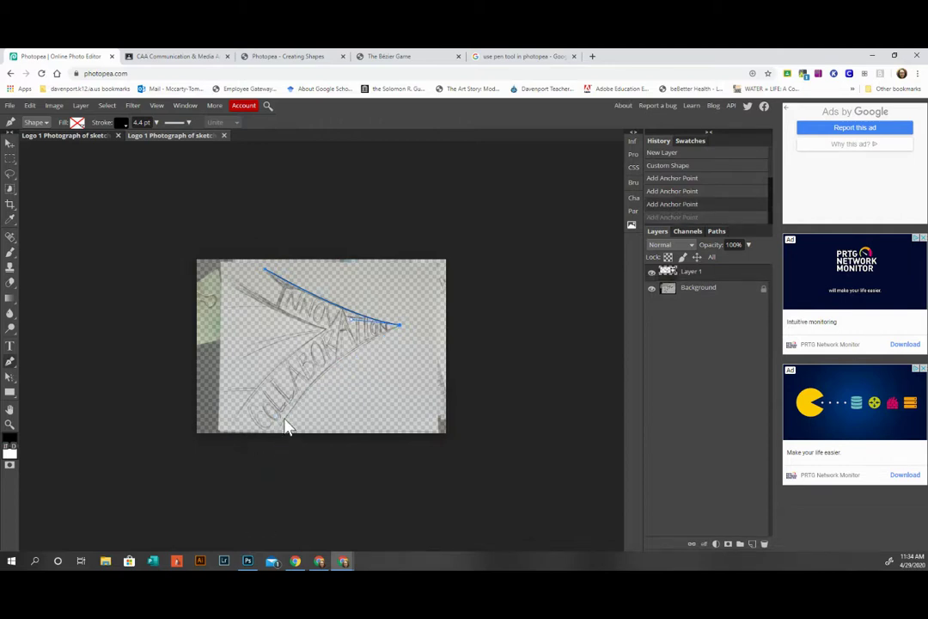
drag(279, 430, 221, 517)
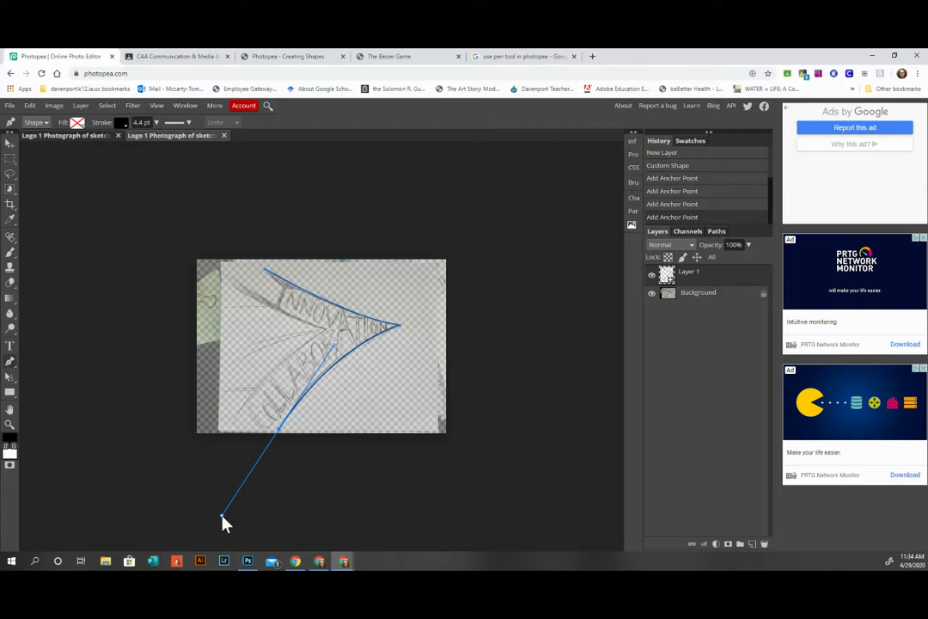
alt+click(281, 430)
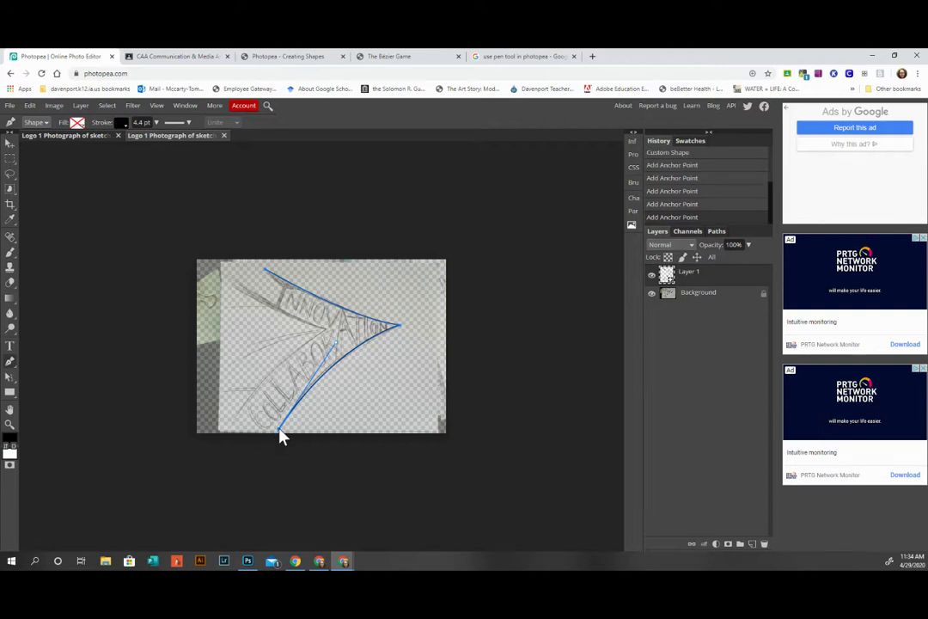
click(229, 431)
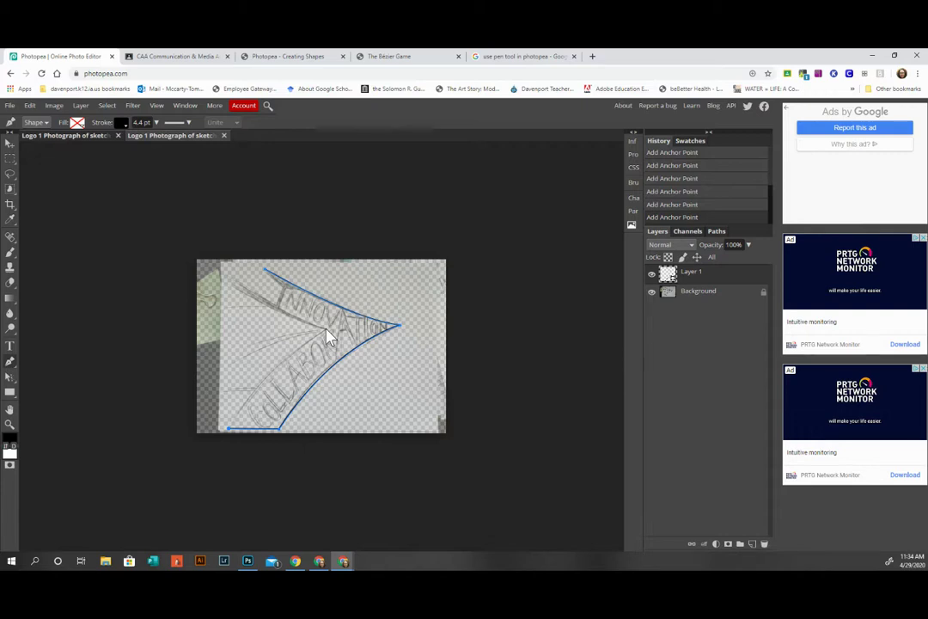
- Curve the inner edge up through the notch and close the path at the starting anchor
drag(327, 330, 389, 300)
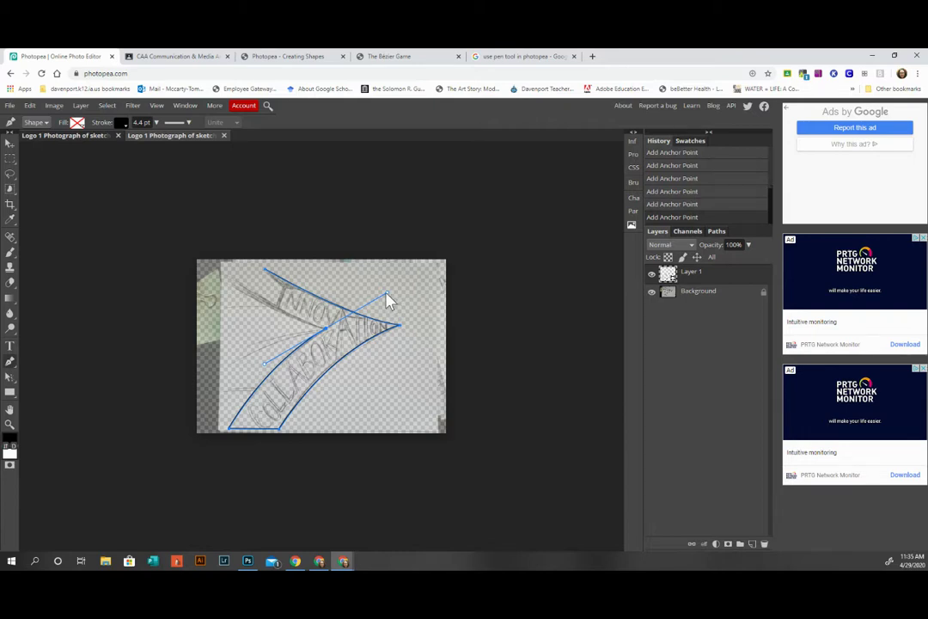
alt+click(327, 333)
drag(235, 289, 176, 245)
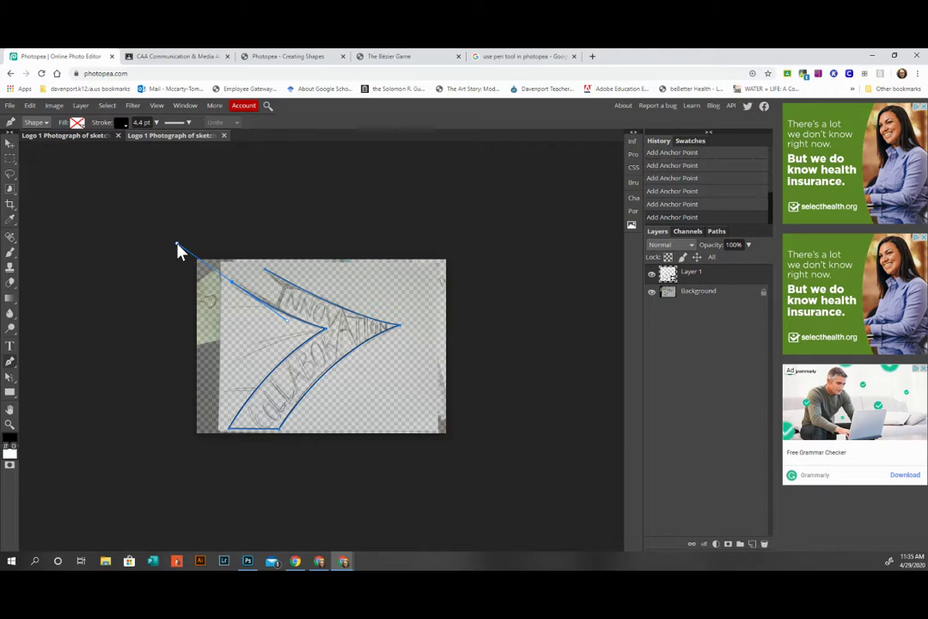
click(232, 287)
click(266, 273)
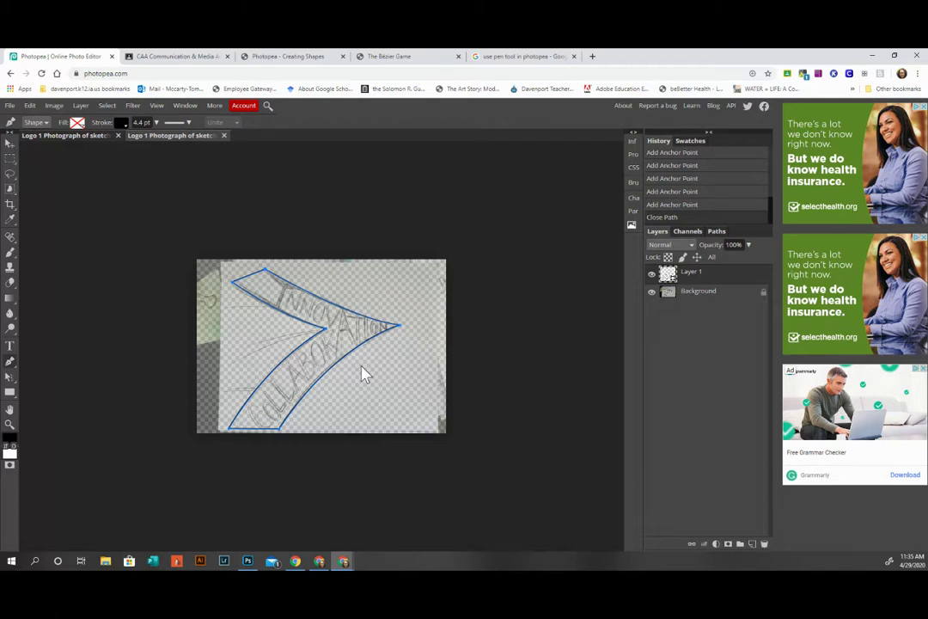
click(77, 125)
click(123, 144)
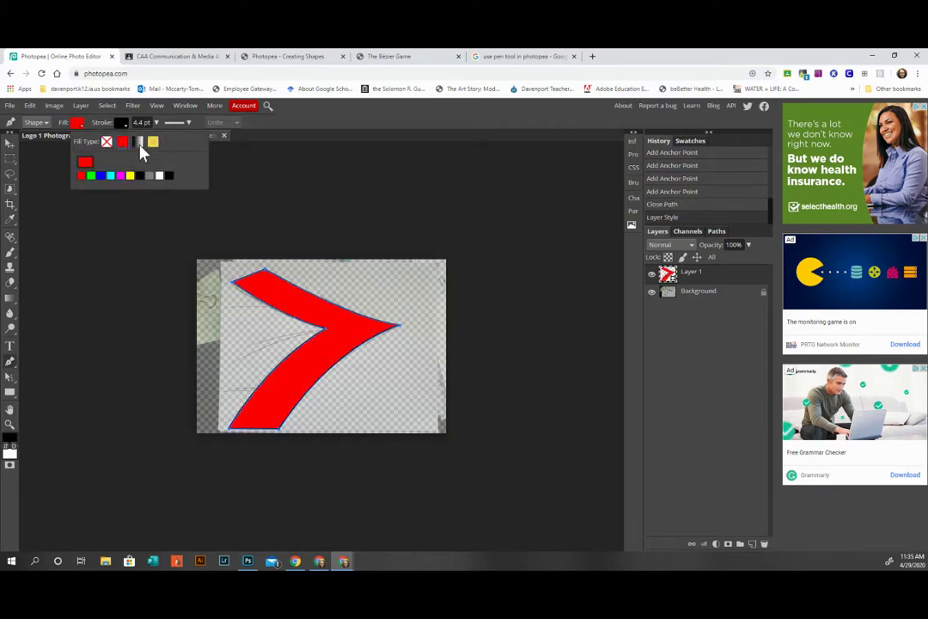
click(139, 144)
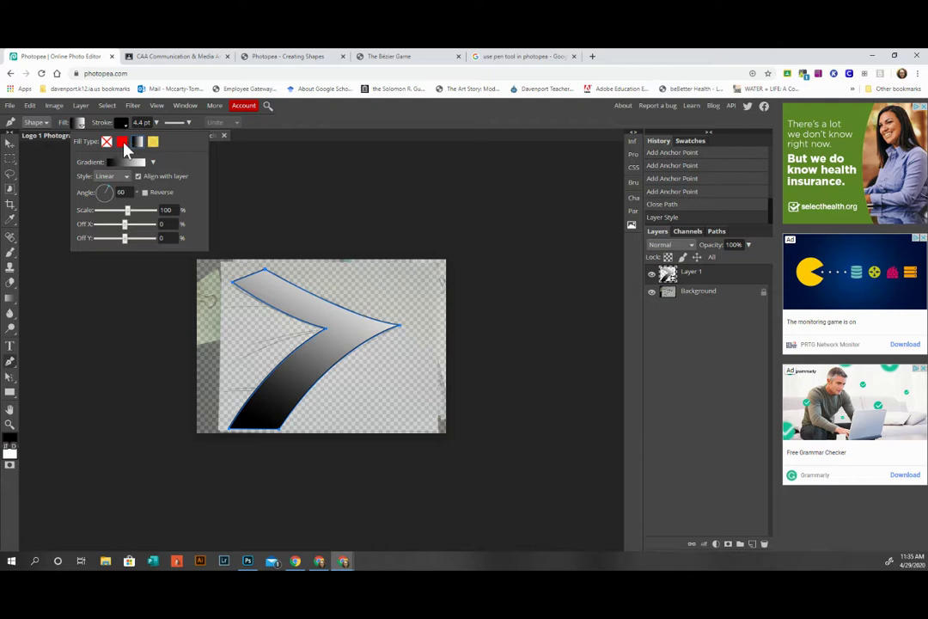
click(122, 144)
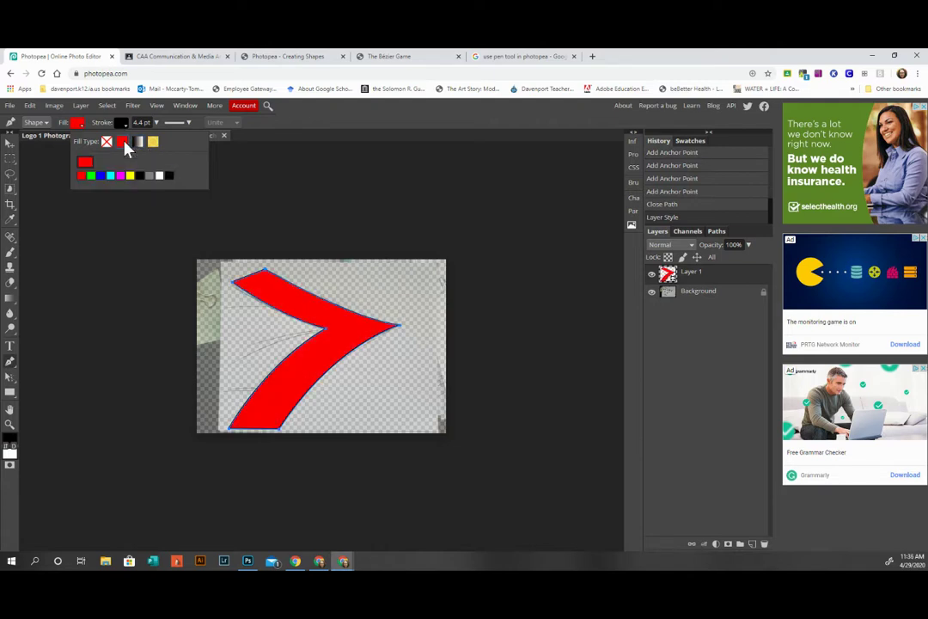
click(106, 143)
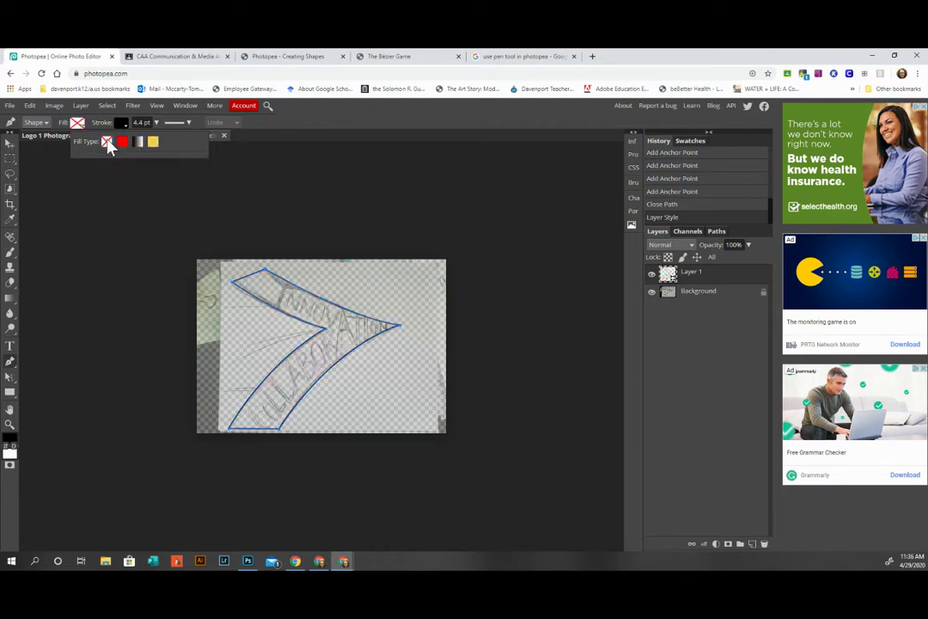
click(652, 292)
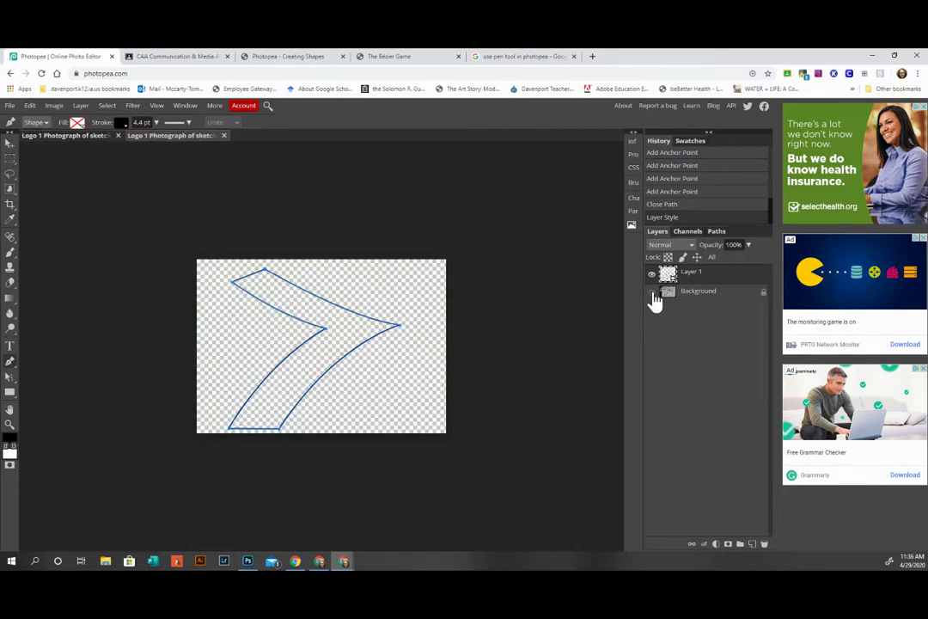
- Add Layer 2 and fill it with white using the Paint Bucket
click(753, 544)
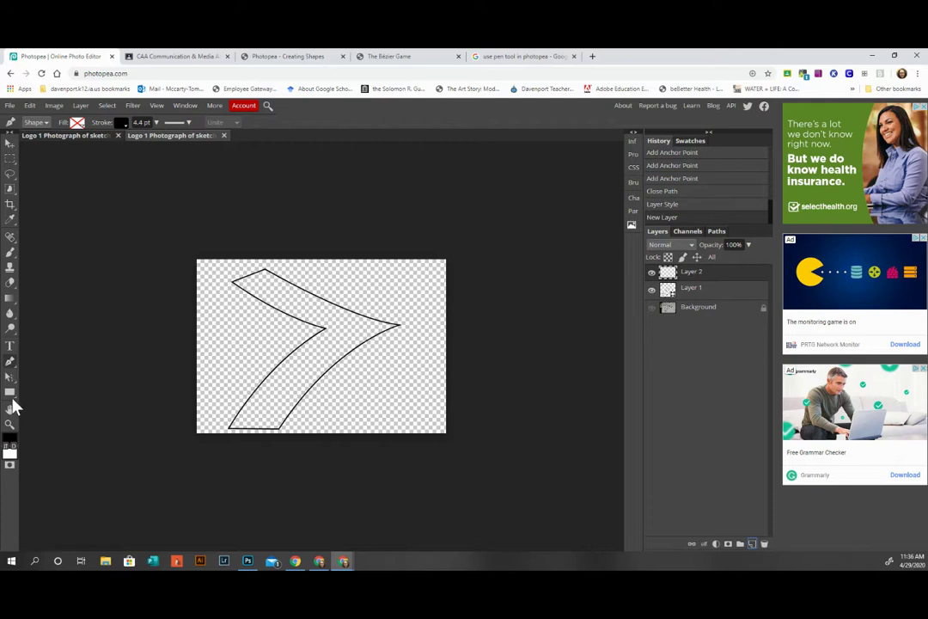
click(14, 303)
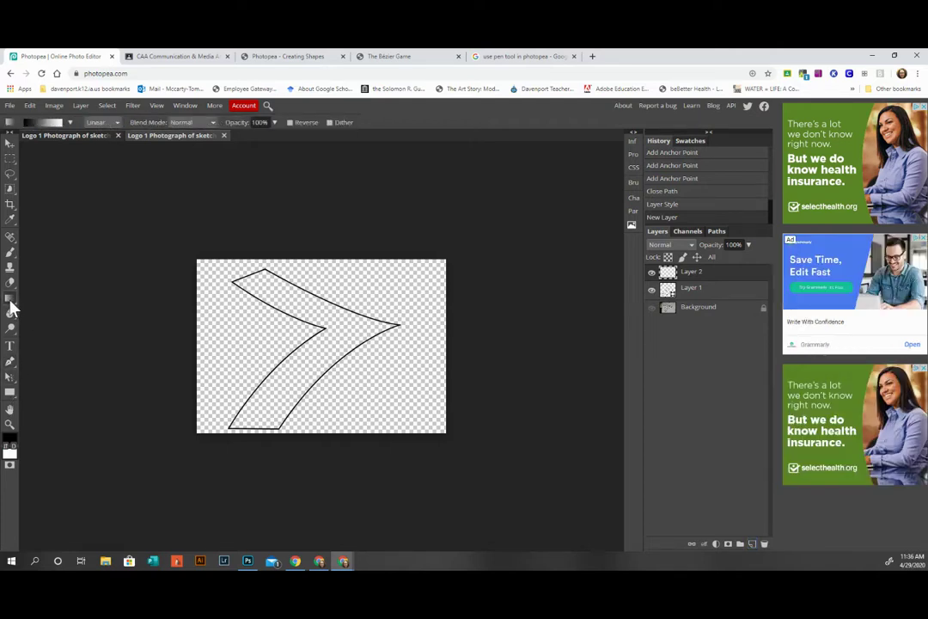
right_click(12, 305)
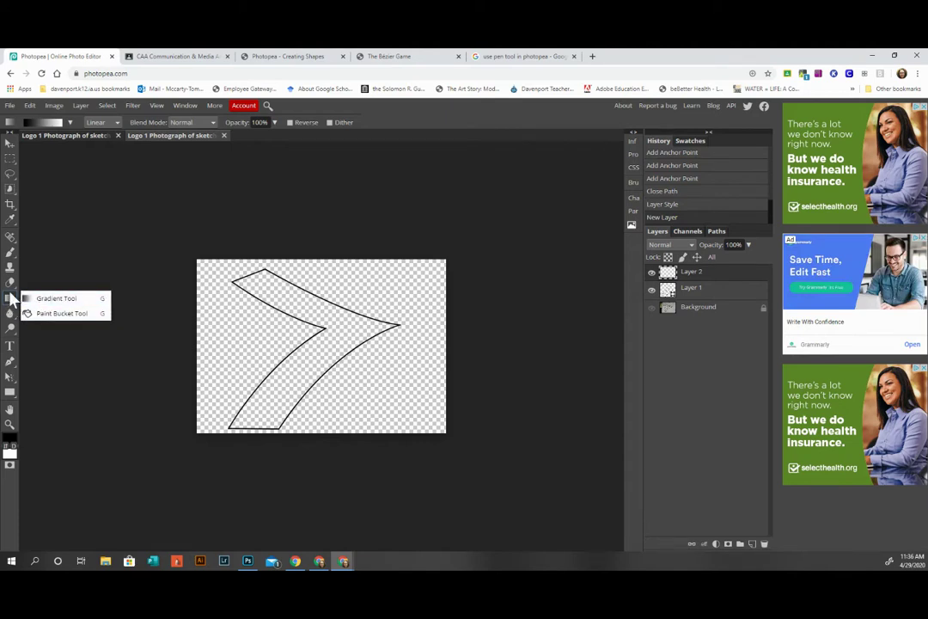
click(52, 314)
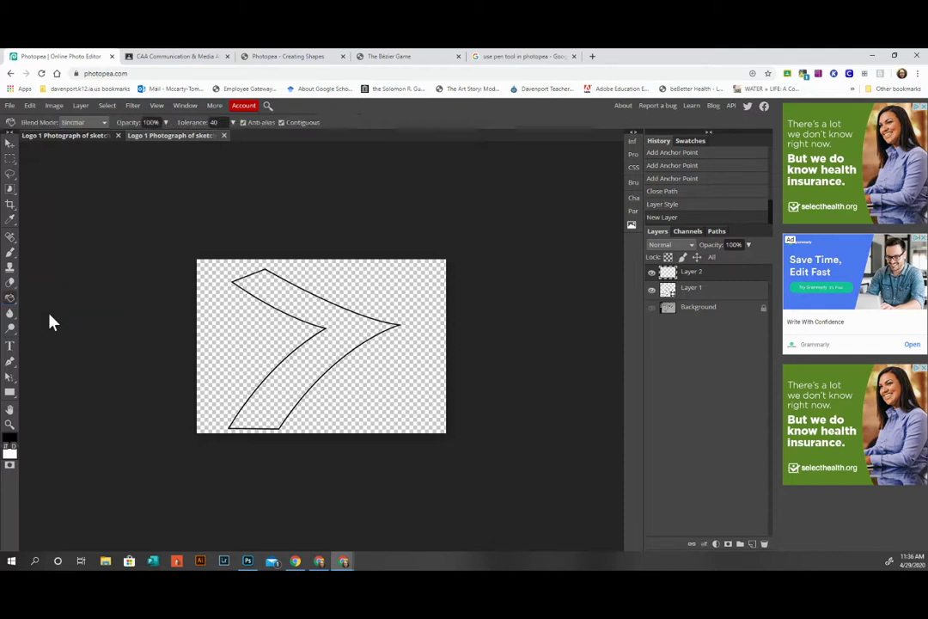
click(11, 454)
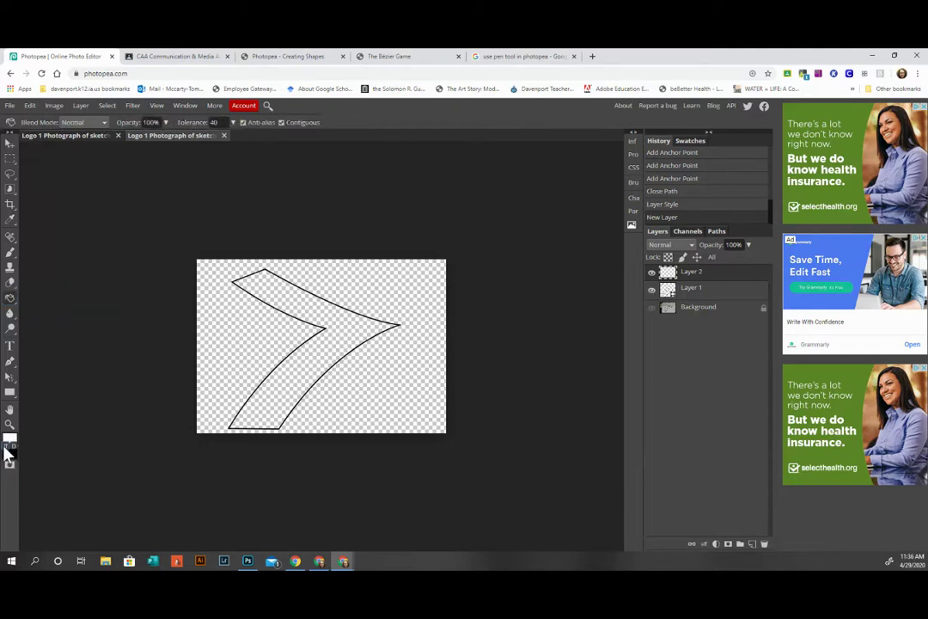
click(261, 328)
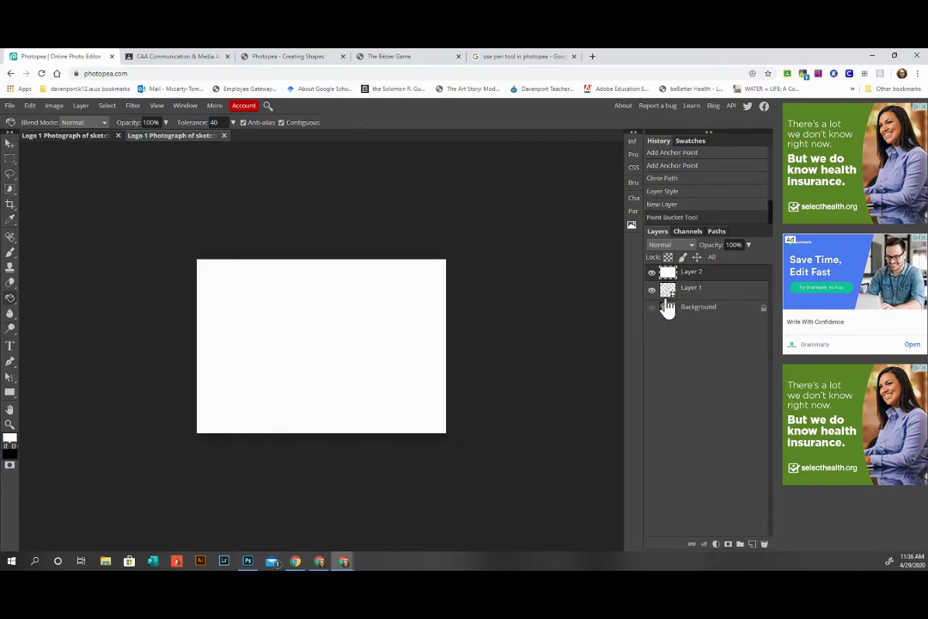
- Move Layer 1 above the white layer, hide Layer 2, and show the sketch again
drag(705, 284, 706, 311)
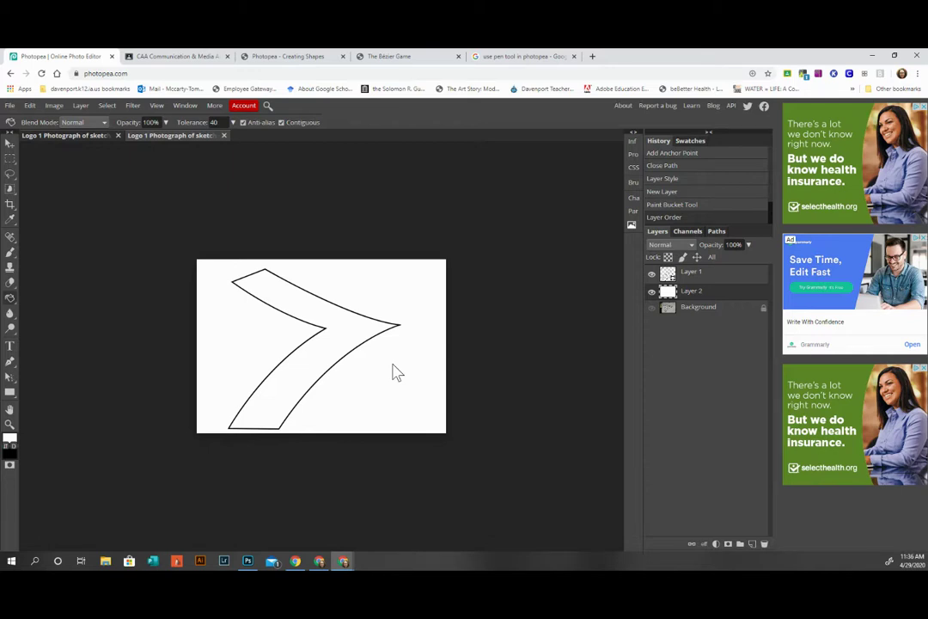
click(652, 292)
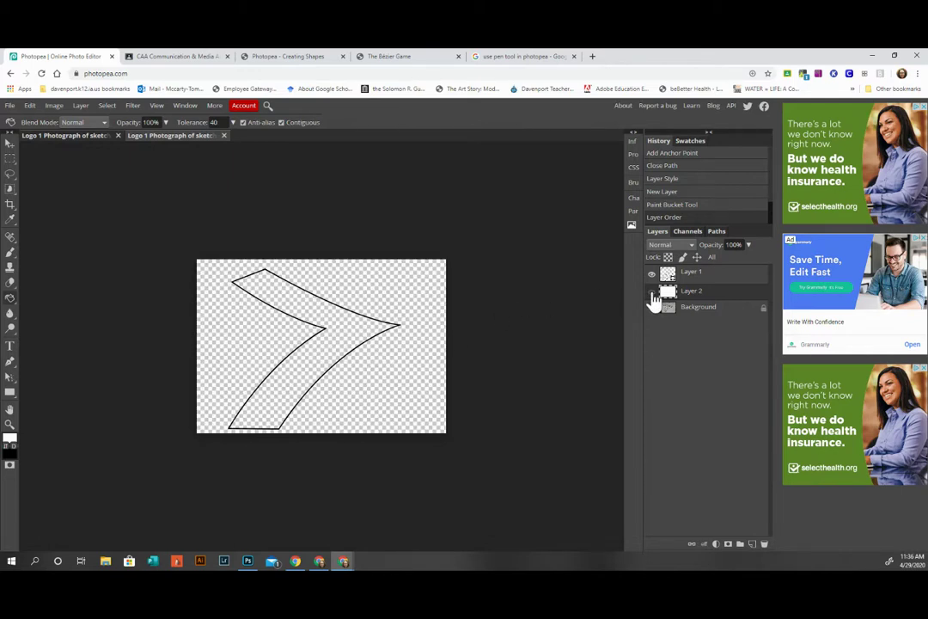
click(652, 308)
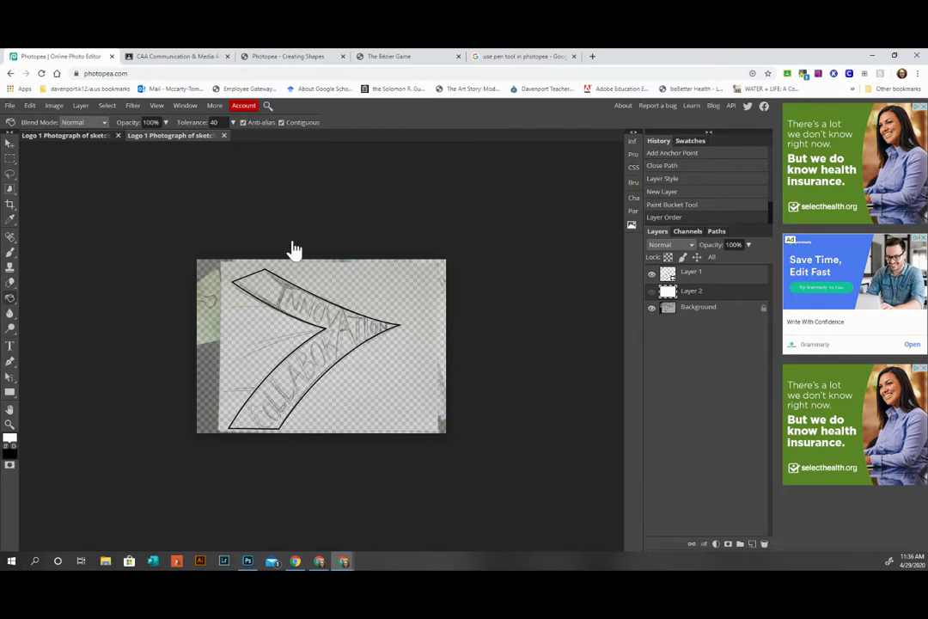
click(10, 141)
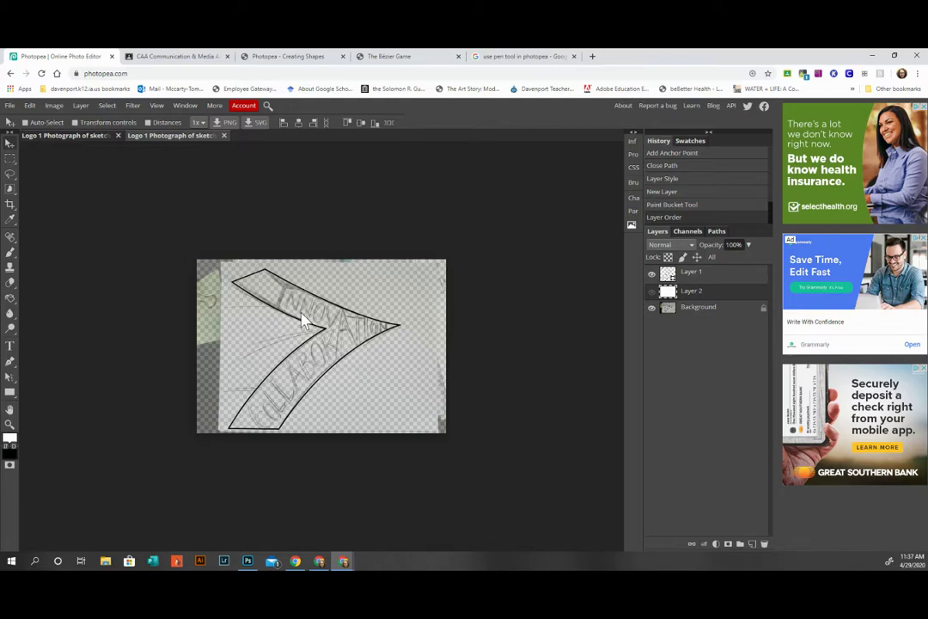
- Select Layer 1 and nudge the outline right to line up with the sketched banner
scroll(301, 320, up, 8)
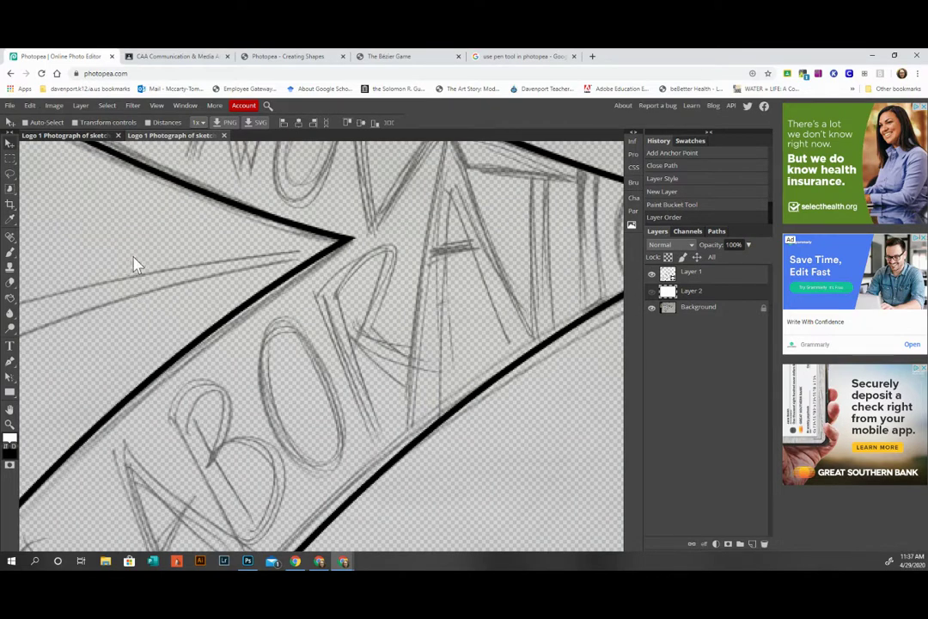
click(730, 289)
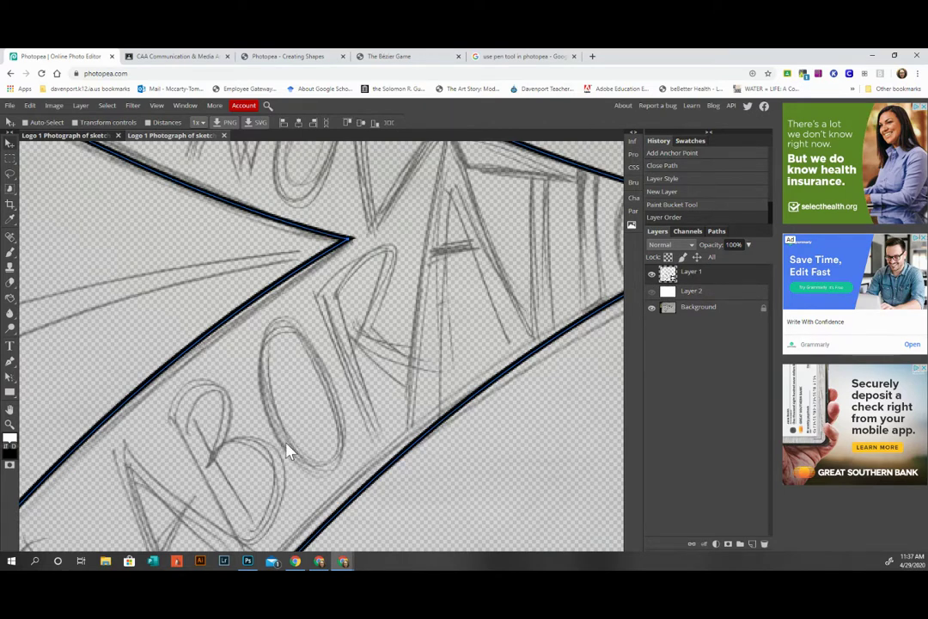
key(Right)
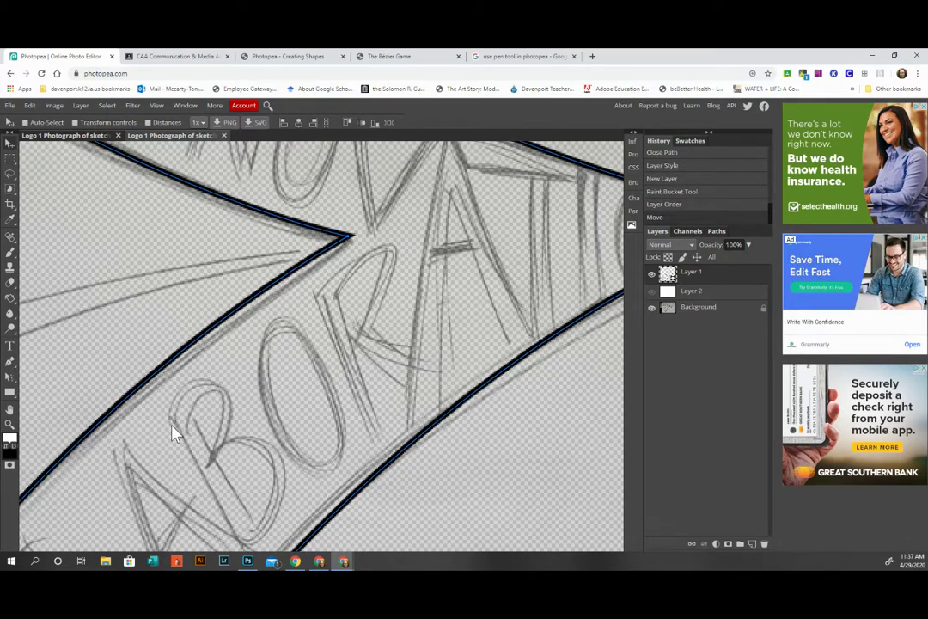